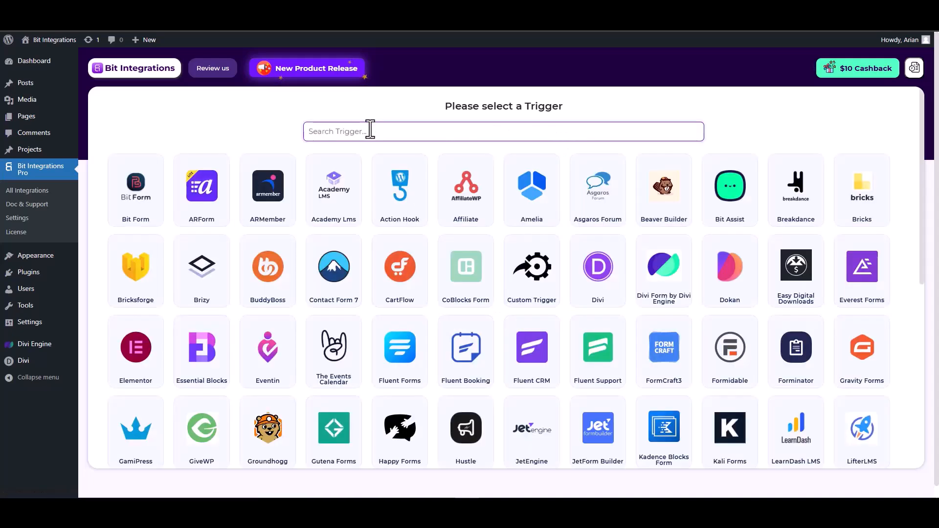
Choose Divi Form by Divi Engine as the trigger and start fetching a form submission.
text(divi)
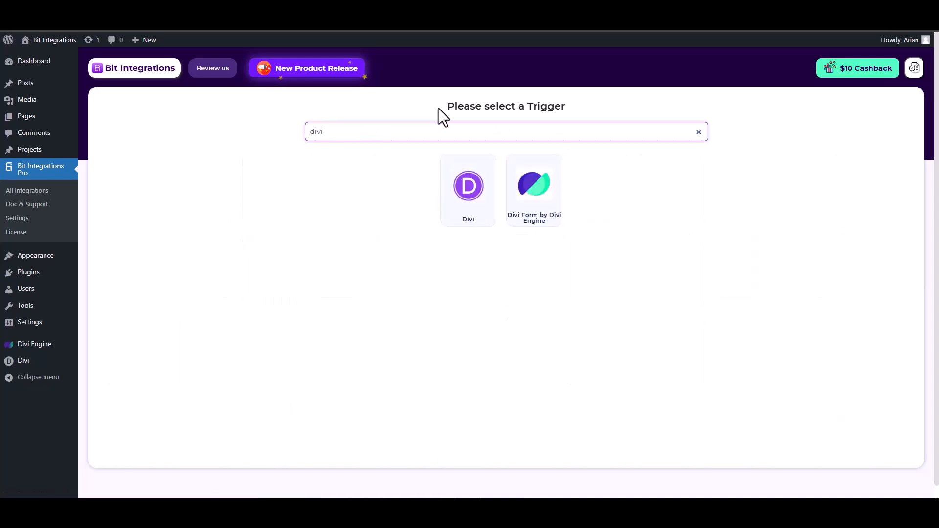
click(544, 203)
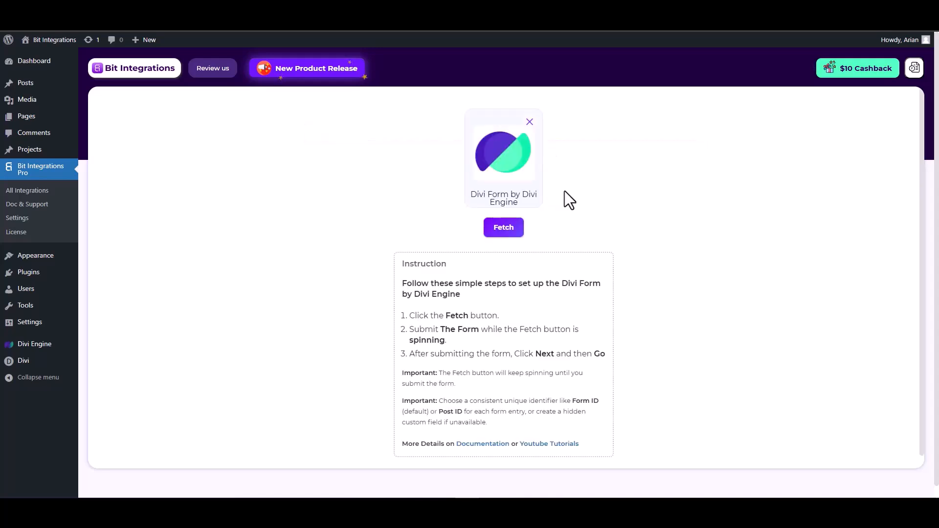
click(499, 233)
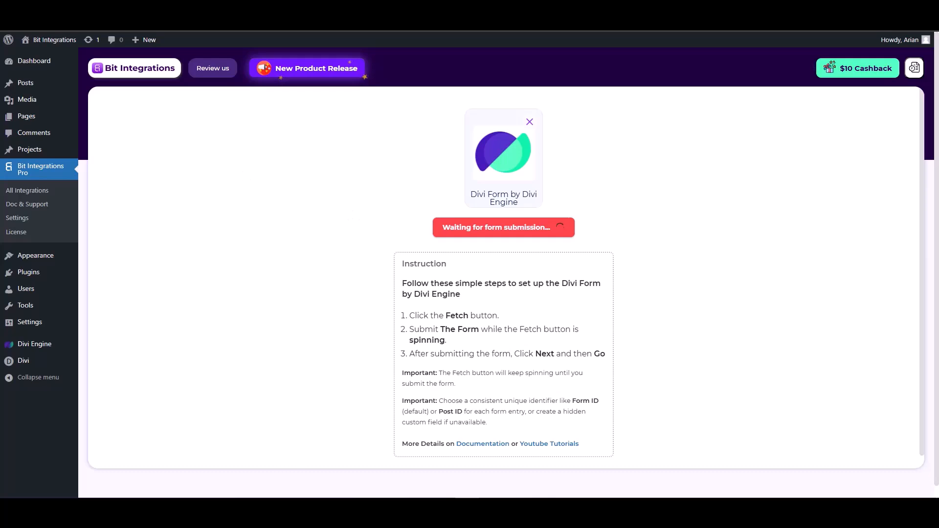
On the Divi contact form page, submit an entry with first name test, last name test-1, a test email address and a phone number.
click(245, 13)
click(712, 179)
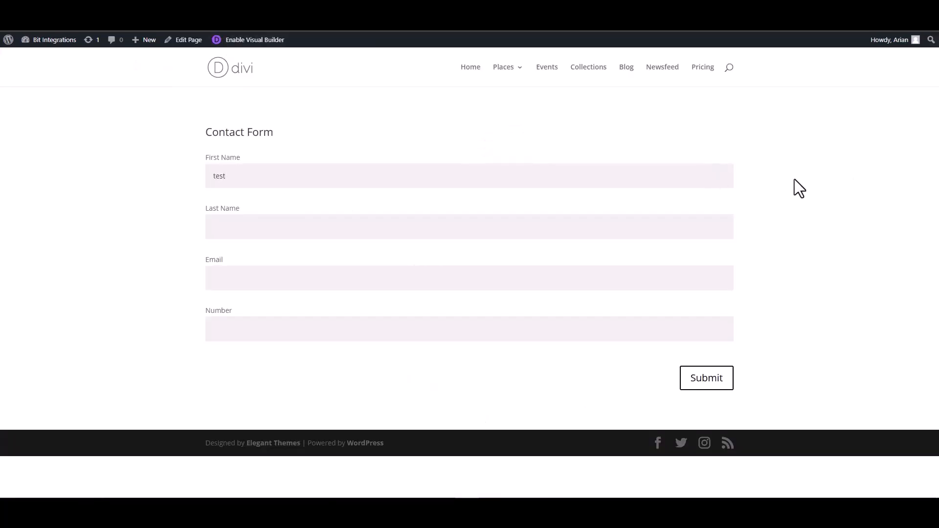
click(650, 232)
click(699, 281)
click(662, 329)
text(1234567)
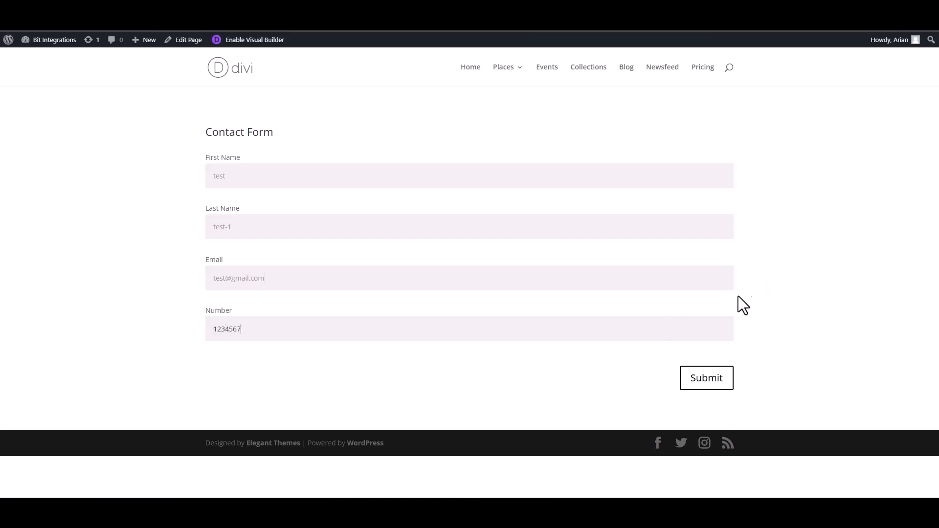
click(713, 385)
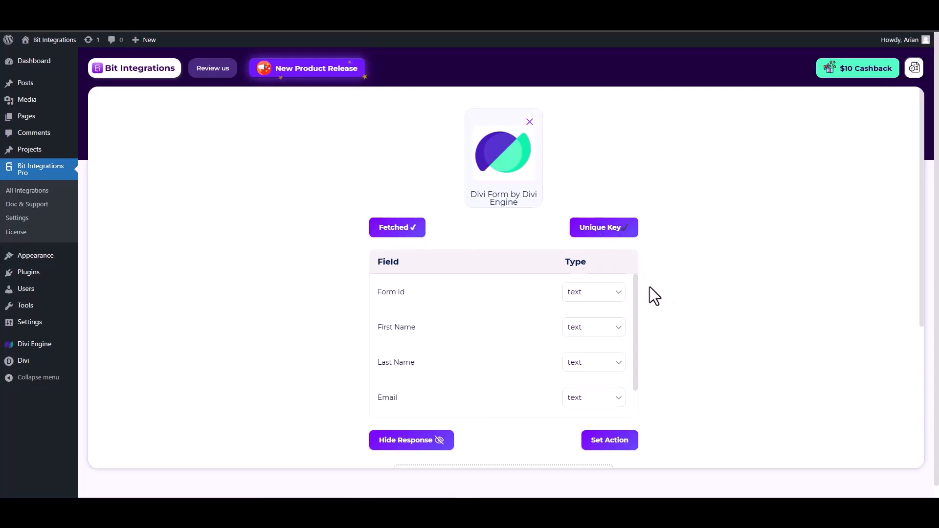
In the fetched trigger fields, set the Email field's type to email and the Number field's type to number.
scroll(650, 286, down, 1)
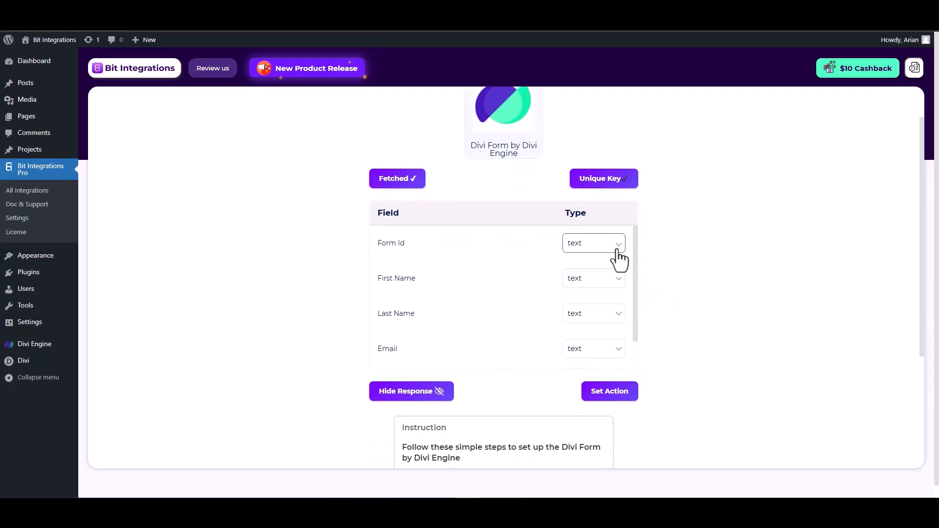
scroll(528, 291, down, 1)
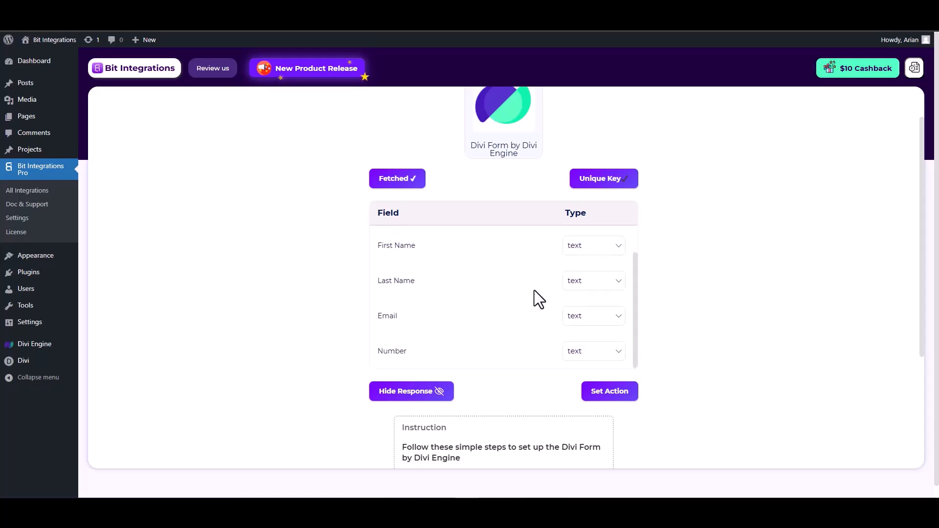
click(584, 316)
click(575, 128)
scroll(563, 322, down, 1)
click(593, 303)
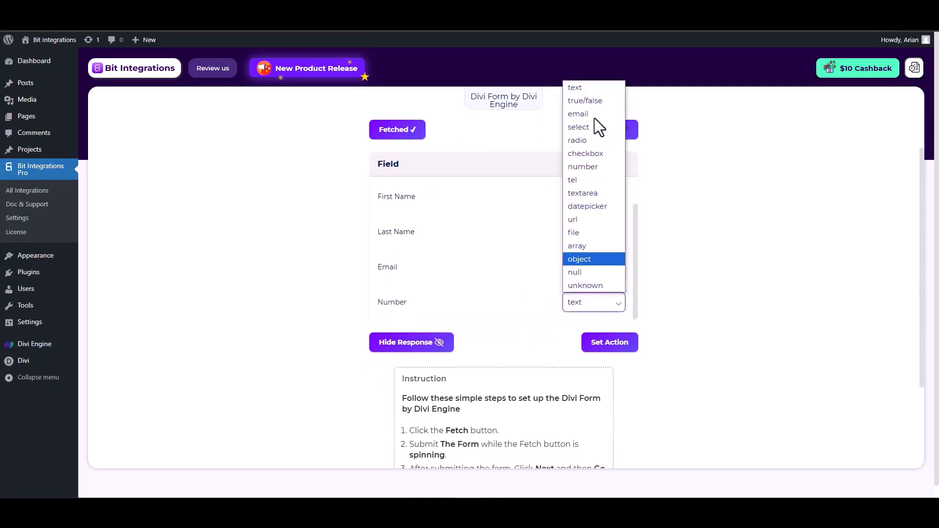
click(585, 168)
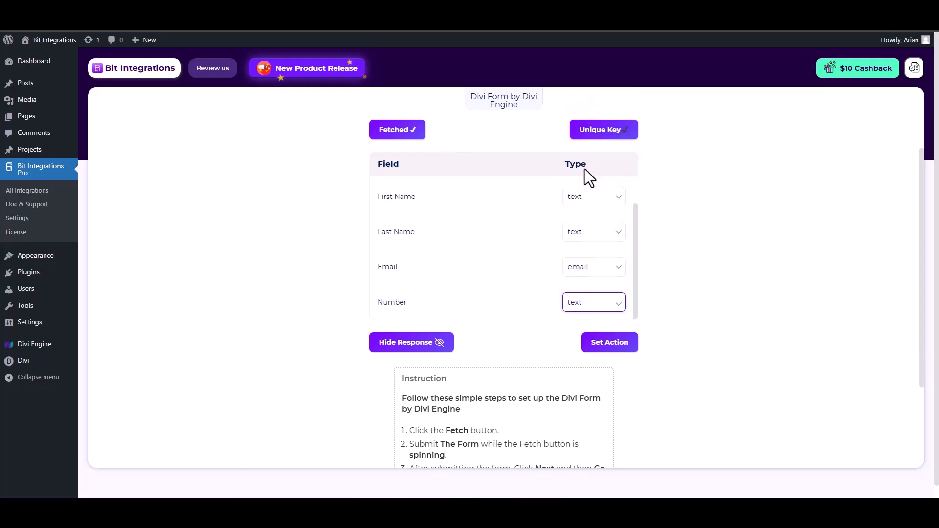
Proceed to setting the action and choose CompanyHub.
click(609, 343)
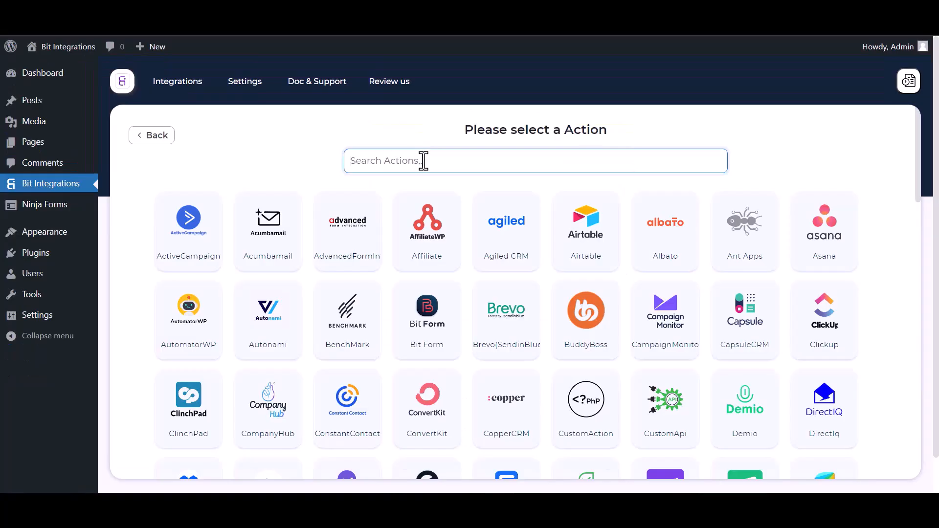
text(comp)
click(538, 259)
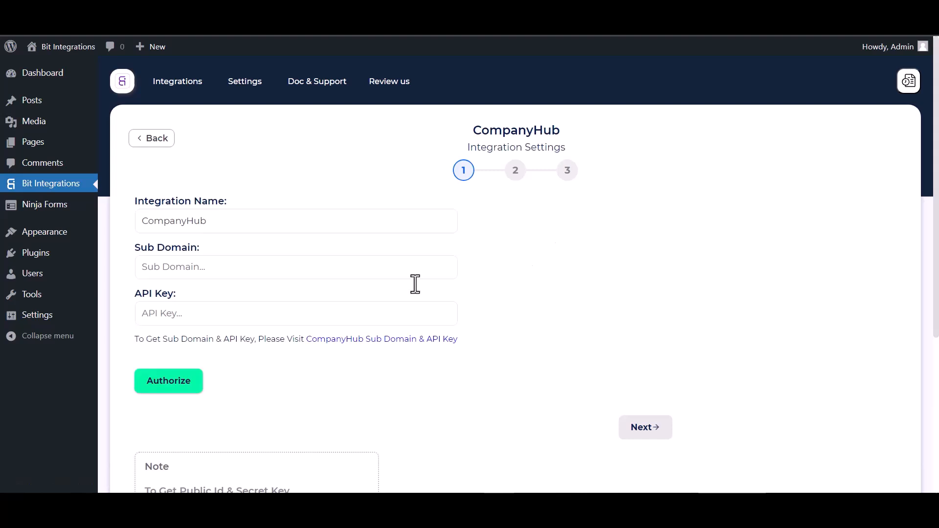
Open CompanyHub's integration page from the settings and generate an API key described as Bit Integrations.
click(160, 262)
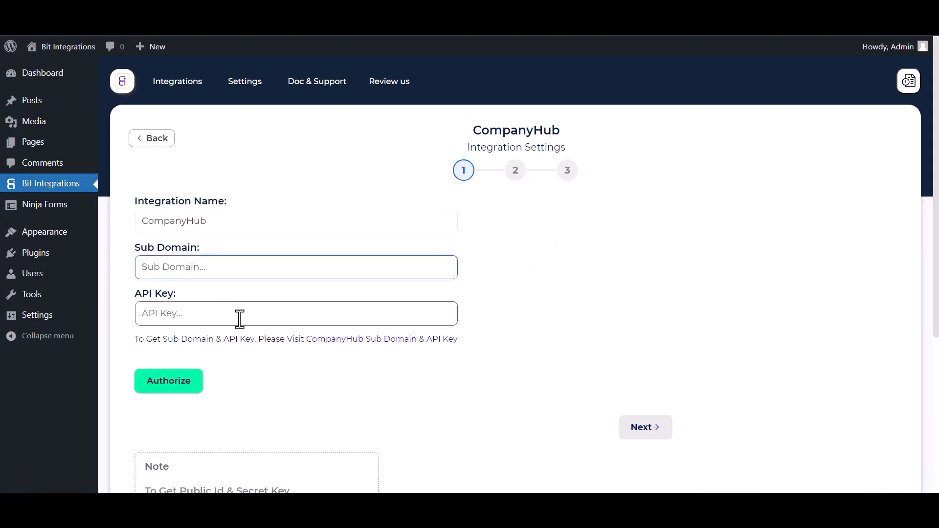
click(393, 340)
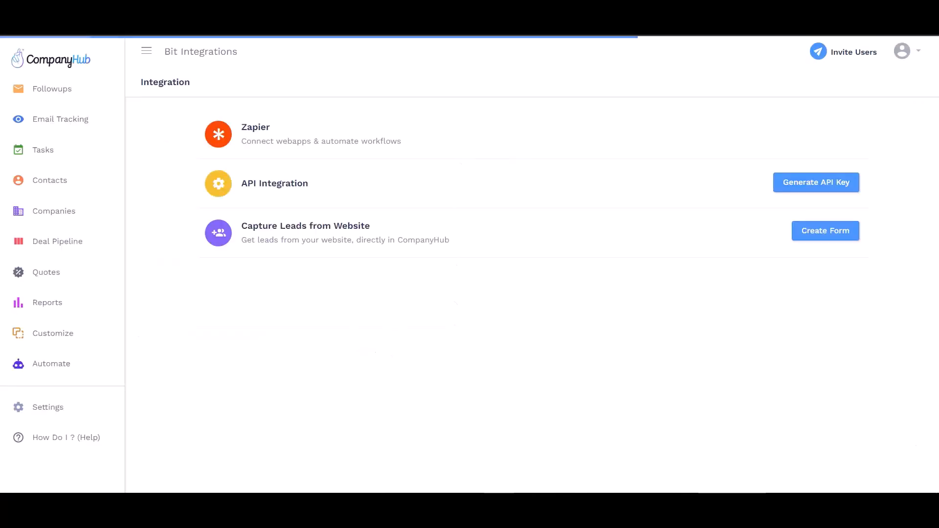
click(810, 182)
click(716, 262)
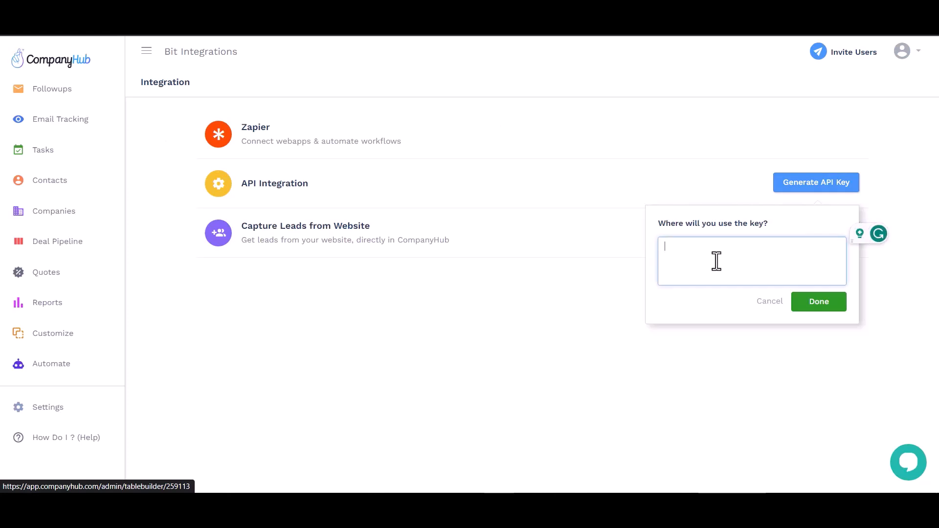
text(Bit Integrations)
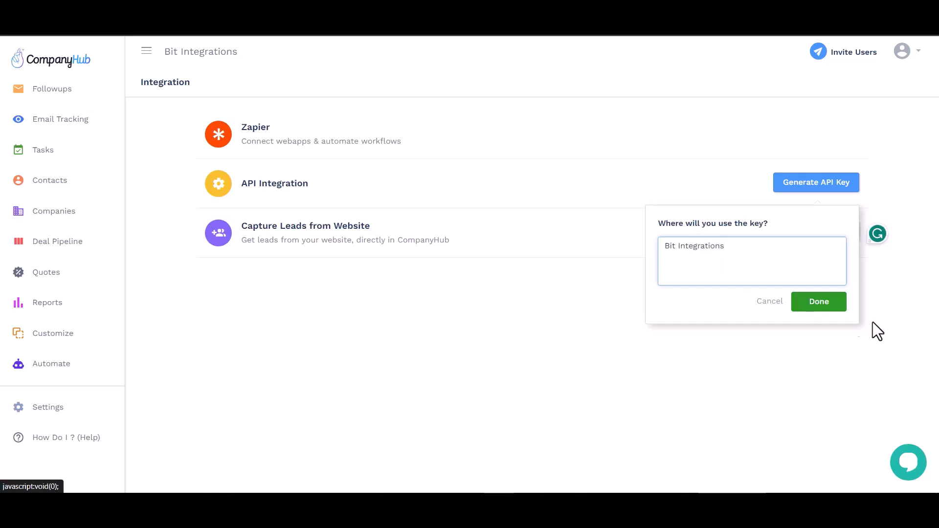
click(814, 305)
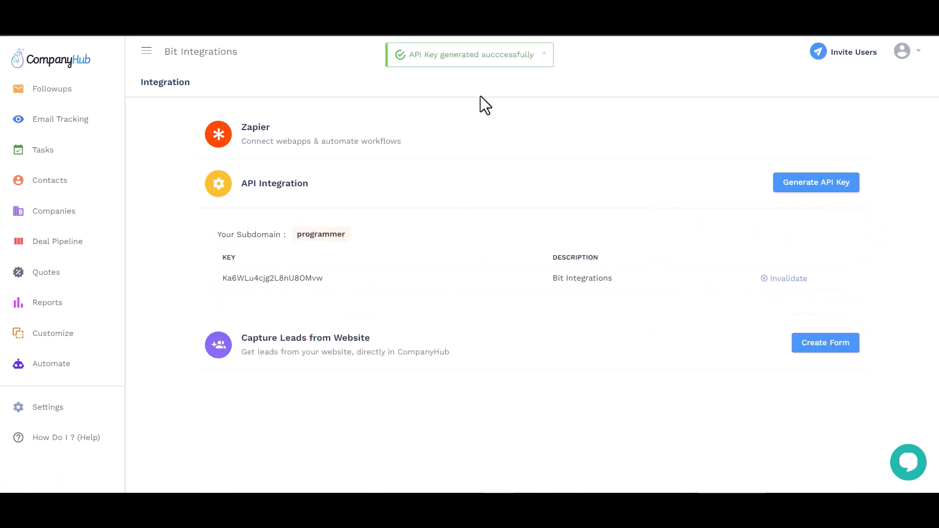
Copy the generated API key from CompanyHub into the API Key field of the Bit Integrations settings.
double_click(300, 279)
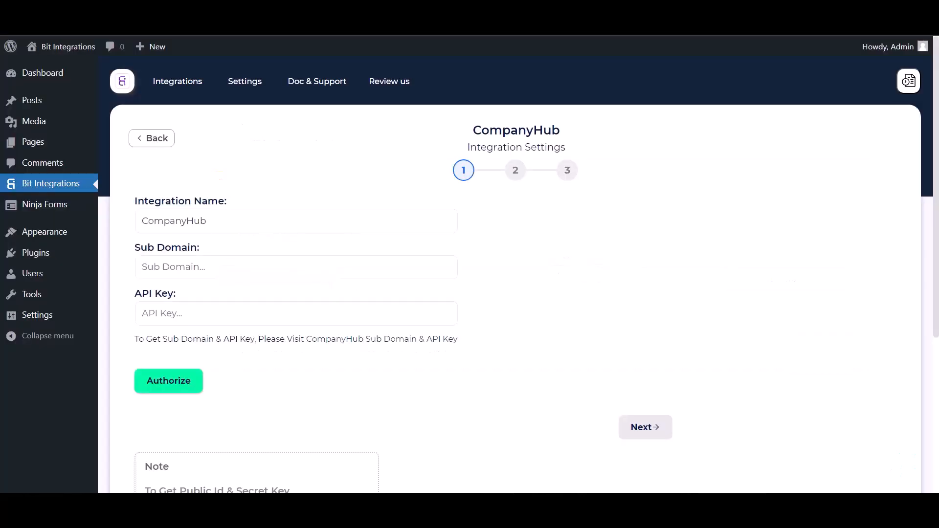
click(188, 314)
key(ctrl+v)
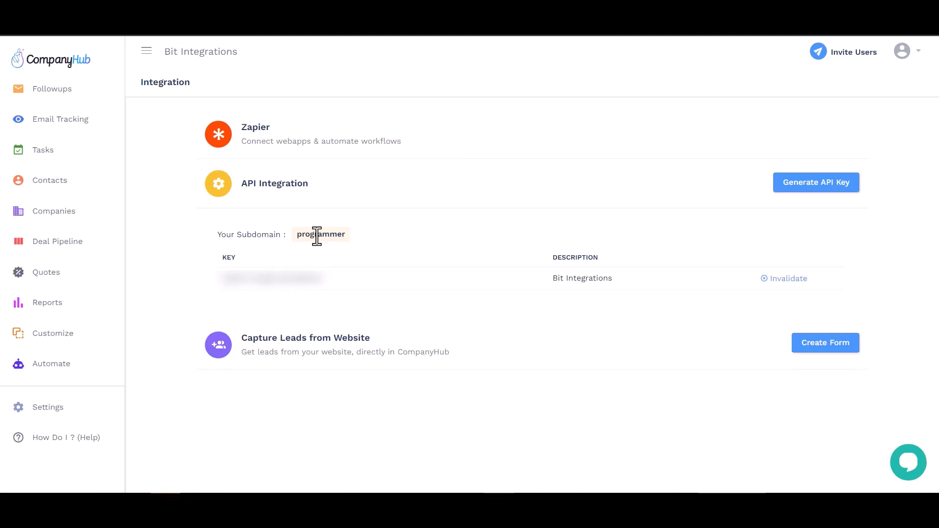
Copy the subdomain programmer from CompanyHub into the Sub Domain field and authorize the connection.
double_click(317, 234)
key(ctrl+c)
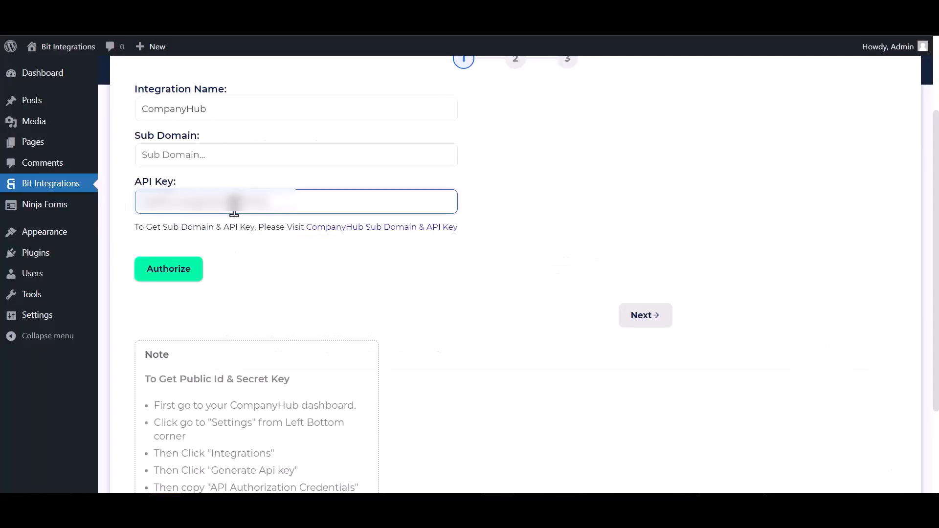
click(234, 147)
key(ctrl+v)
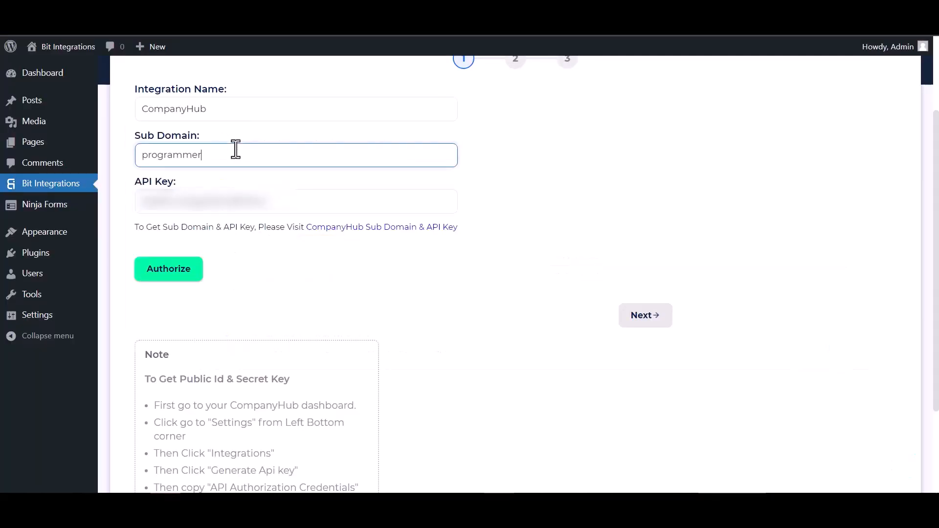
click(198, 266)
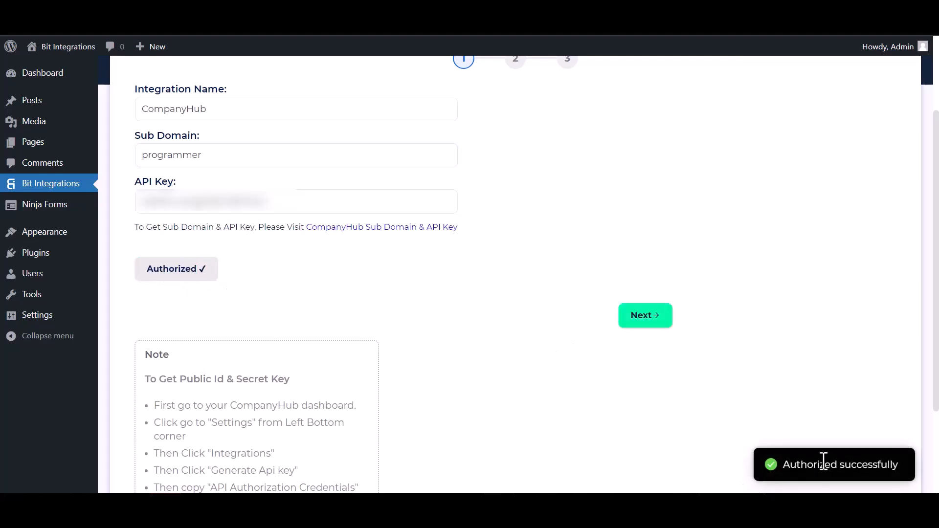
Continue to the second integration stage and set the action to Create Contact.
click(653, 317)
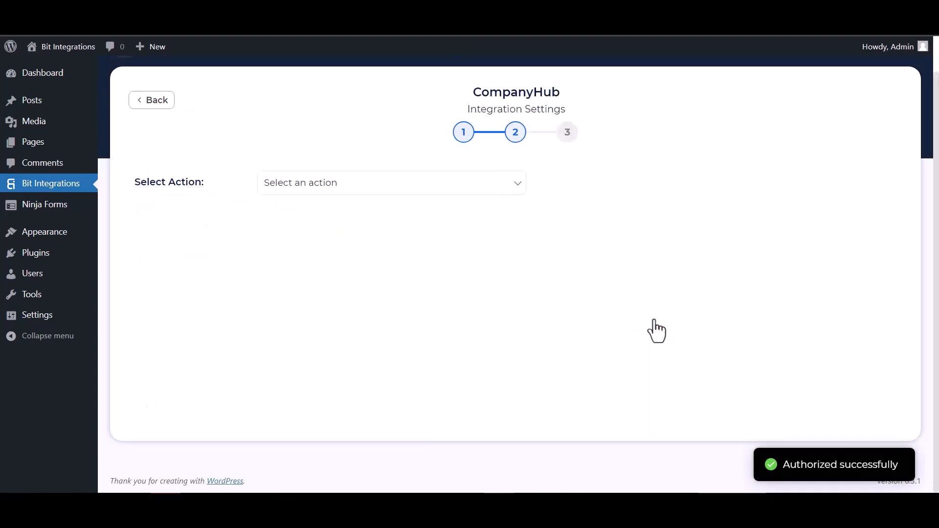
click(477, 189)
click(342, 213)
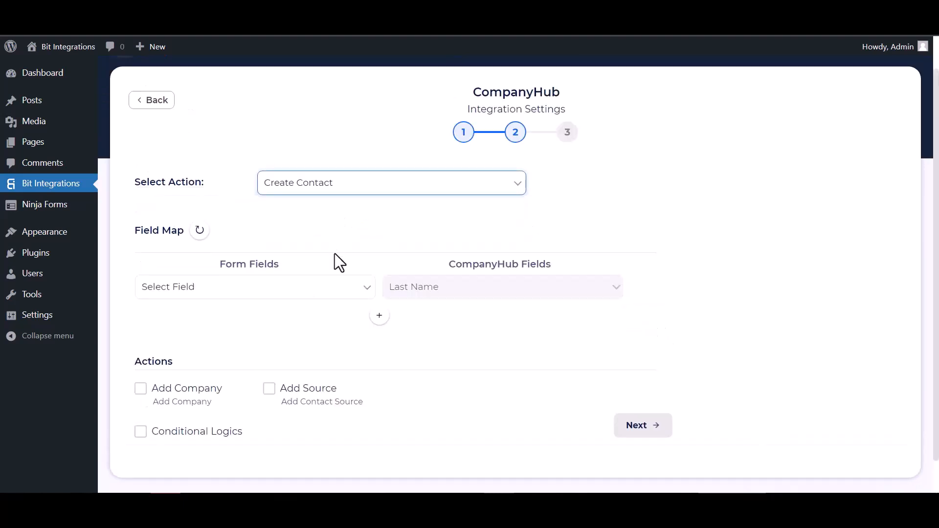
Map the form's Last Name to CompanyHub's Last Name, and add a row mapping First Name to First Name.
click(282, 298)
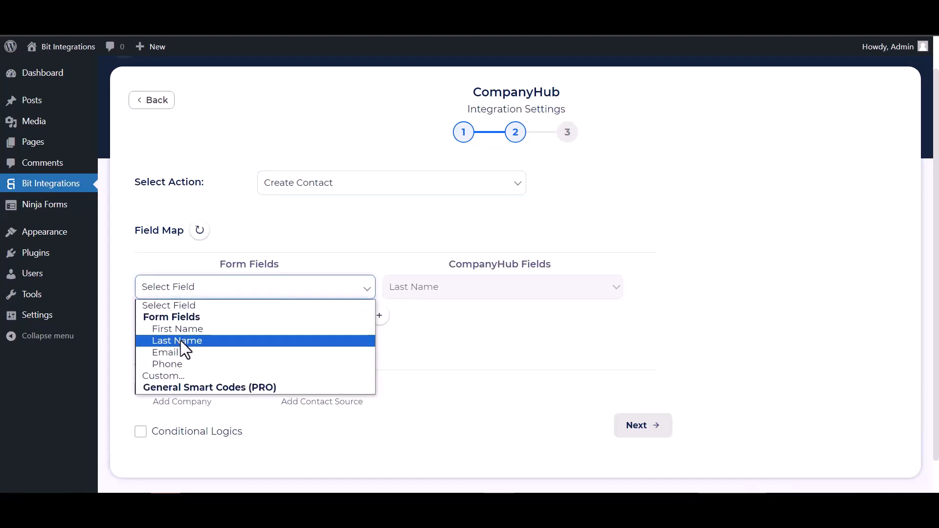
click(181, 339)
click(379, 315)
click(419, 325)
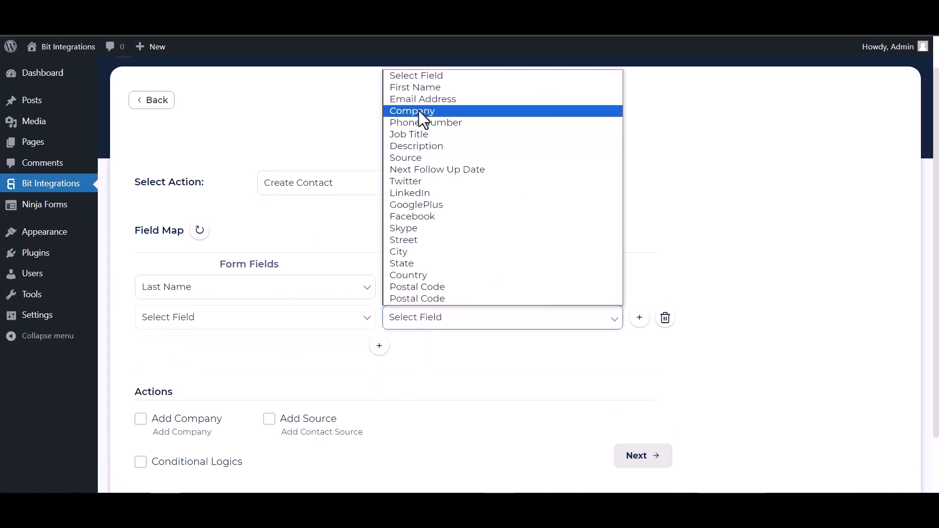
click(418, 88)
click(330, 328)
click(183, 358)
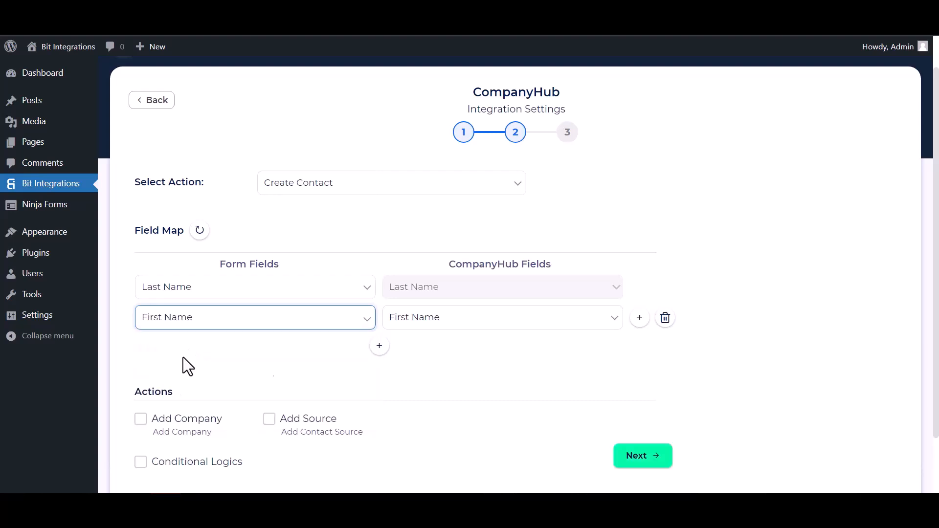
Add a field map row that links the form's Email to CompanyHub's Email Address.
click(379, 346)
click(427, 359)
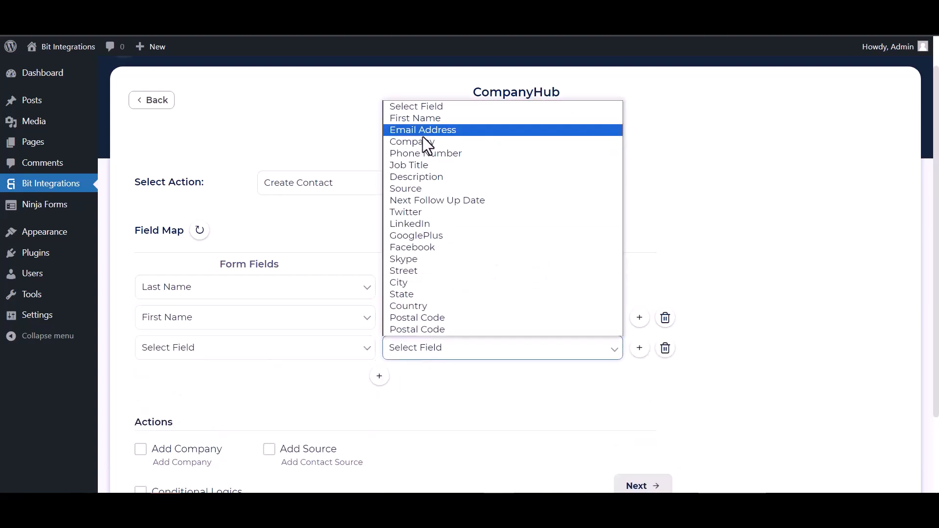
click(423, 129)
click(298, 355)
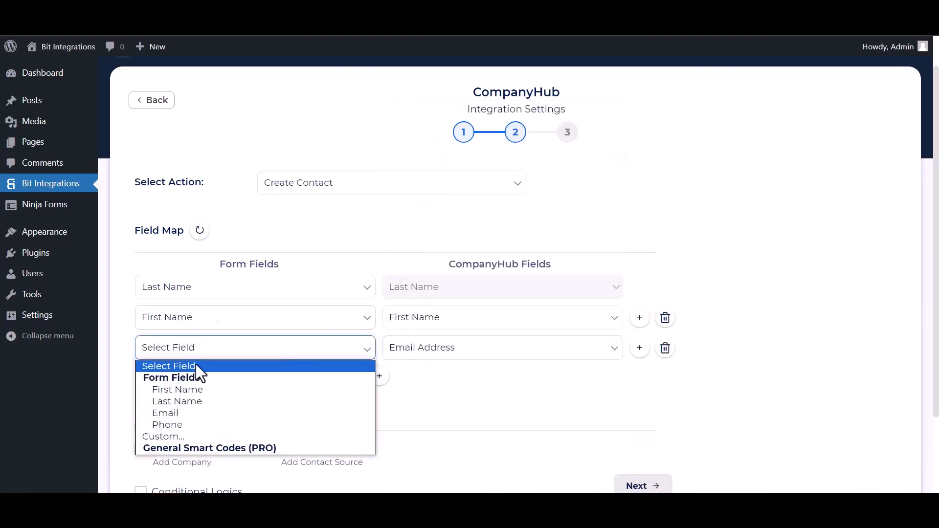
click(177, 415)
Add a field map row that links the form's Phone to CompanyHub's Phone Number.
click(380, 376)
click(424, 380)
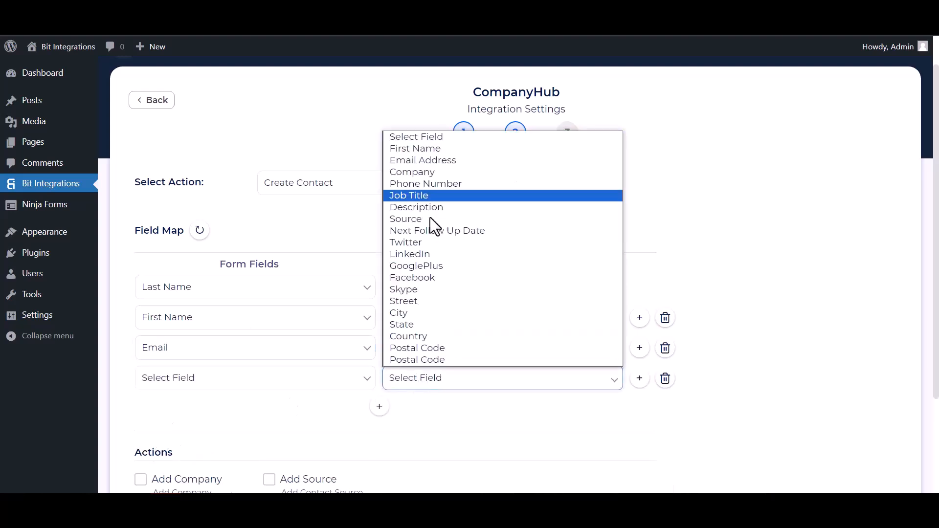
click(415, 183)
click(272, 384)
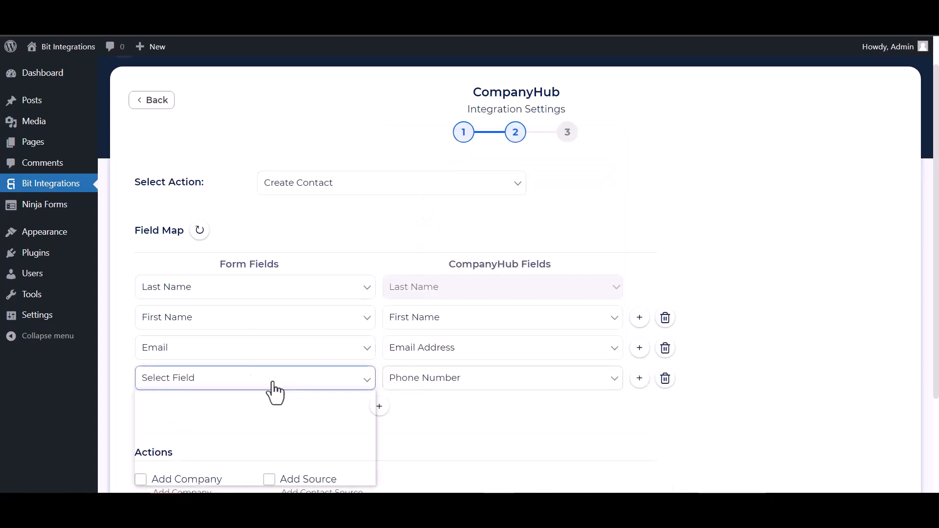
click(176, 455)
Try out the Conditional Logics option for the Create Contact action and turn it off again.
scroll(329, 338, down, 3)
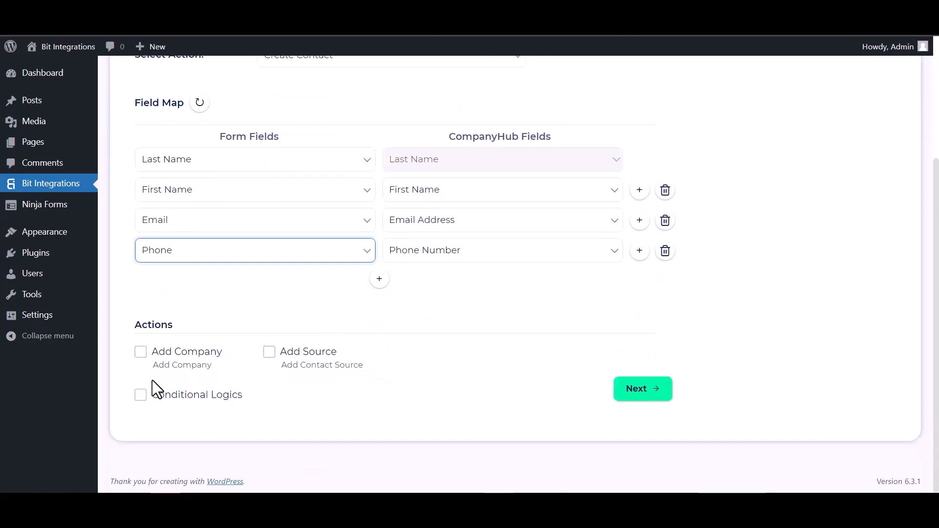
click(141, 395)
scroll(276, 370, down, 2)
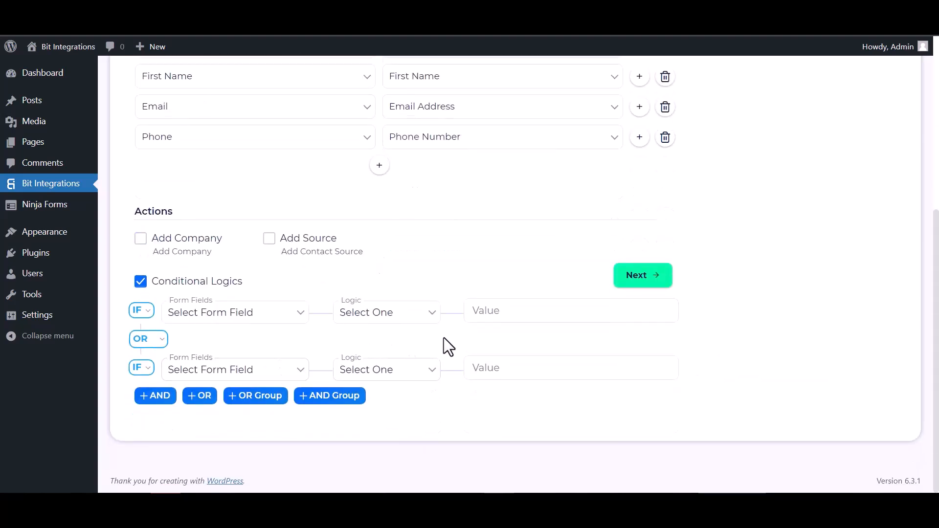
click(138, 280)
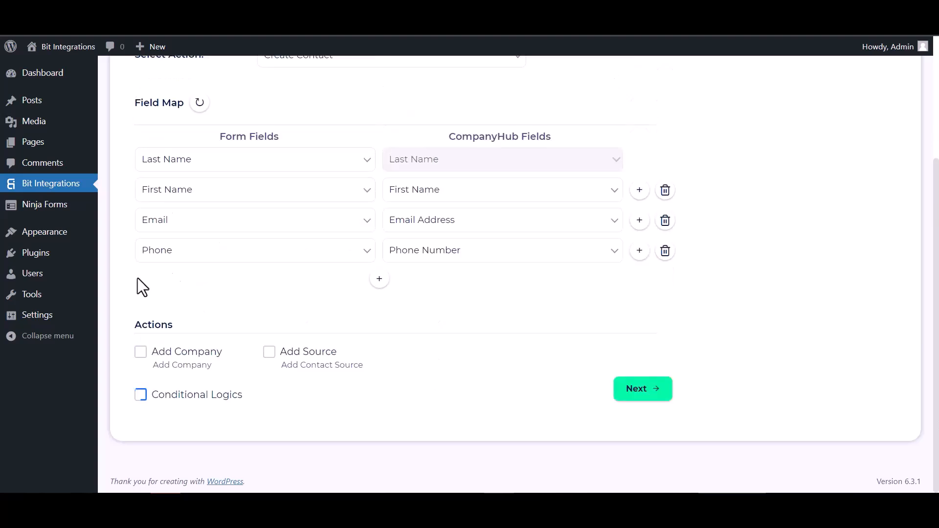
Continue to the final stage, then finish and save the CompanyHub integration.
click(658, 397)
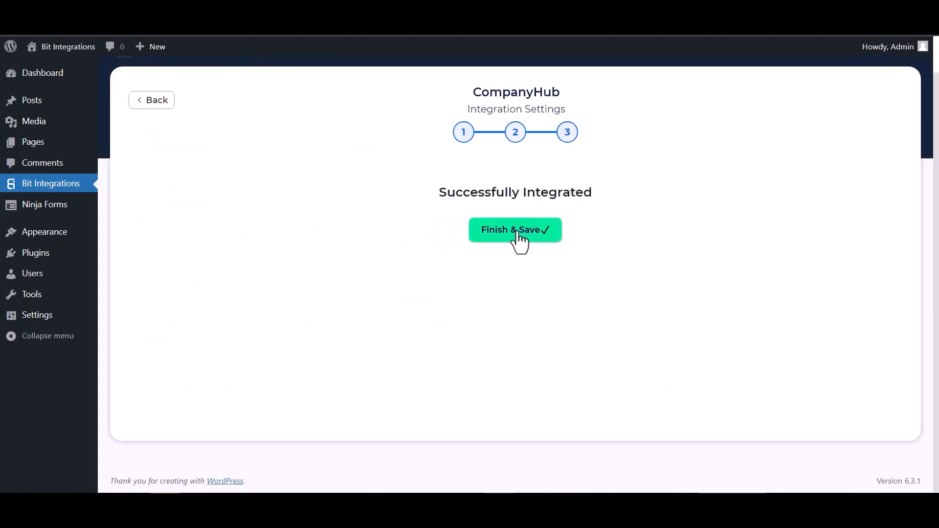
click(518, 234)
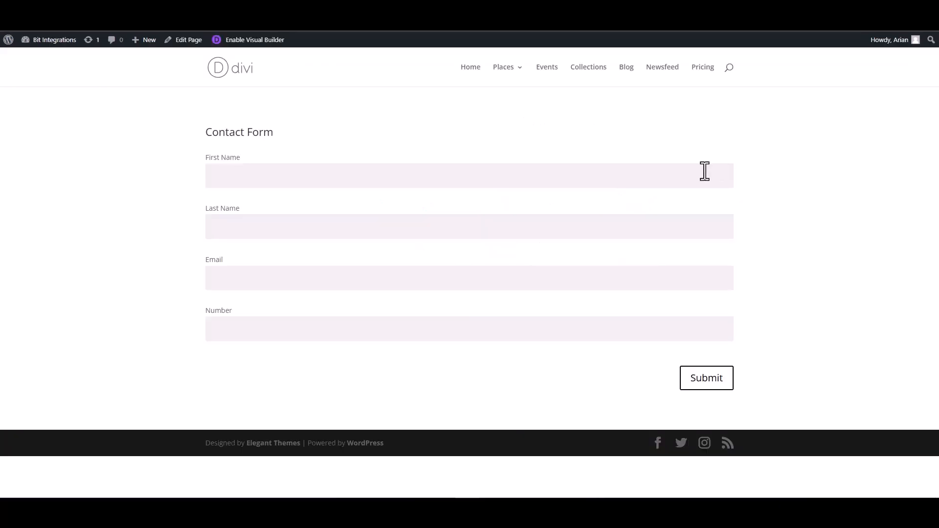
On the Divi contact form page, submit an entry with first name Bit, last name Integrations, the support email address and a phone number.
click(704, 171)
click(666, 230)
click(662, 278)
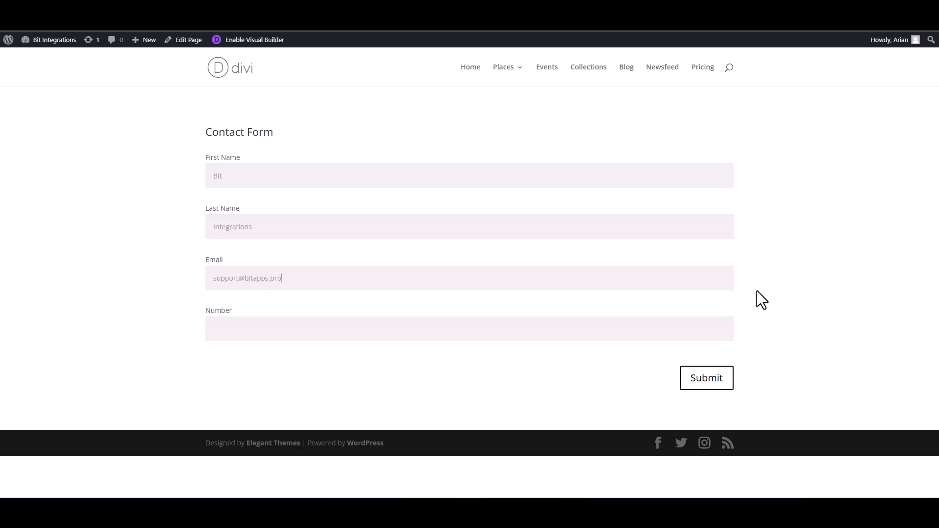
click(690, 332)
text(444555666)
click(716, 385)
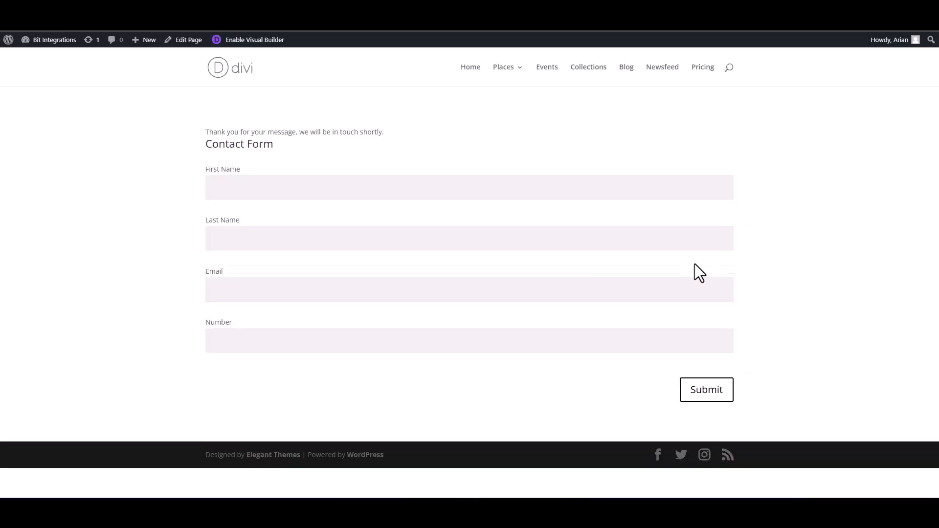
drag(386, 133, 204, 133)
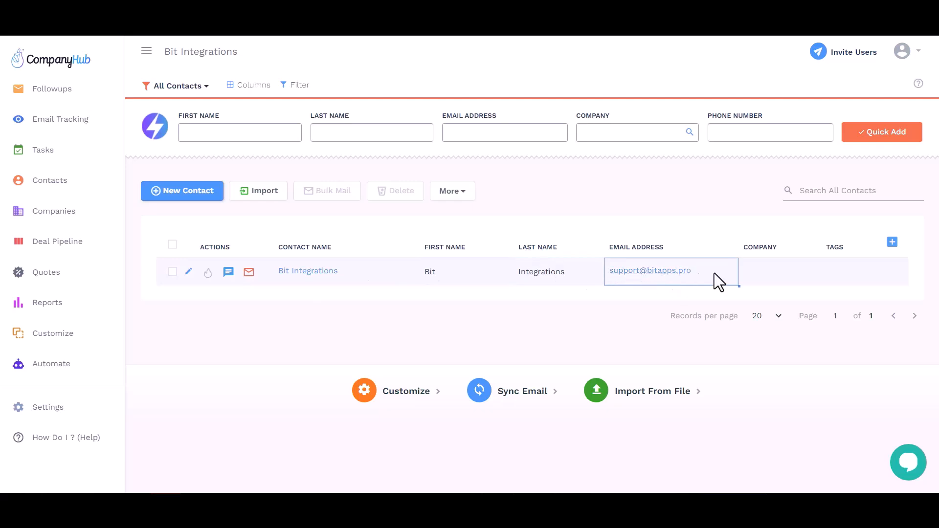
Switch to CompanyHub's contact list and open the Bit Integrations contact.
click(319, 271)
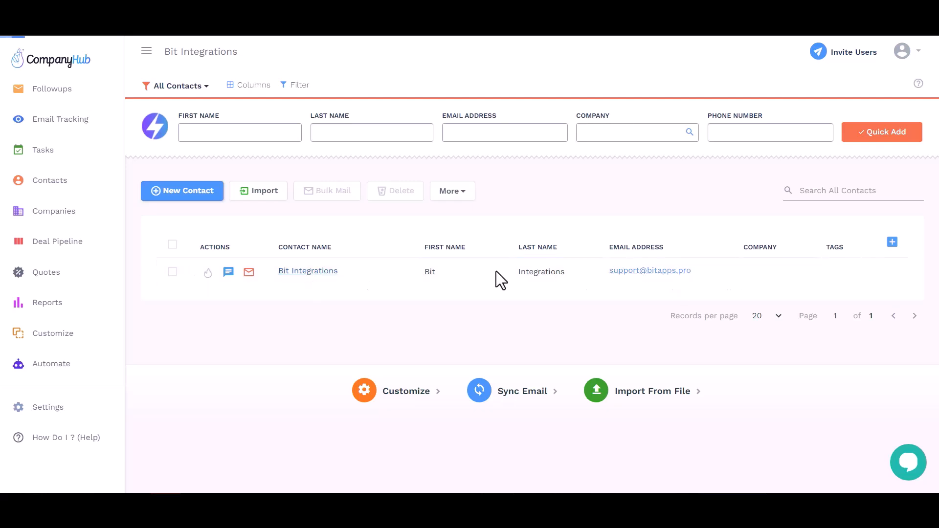